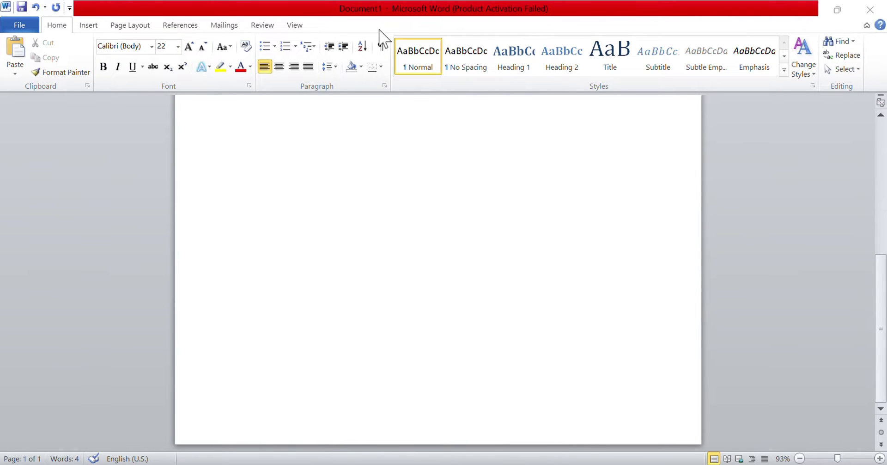
- Scroll to the top to show the HOW TO INSERT SHAPES title and five blue shapes
scroll(871, 116, "up", 10)
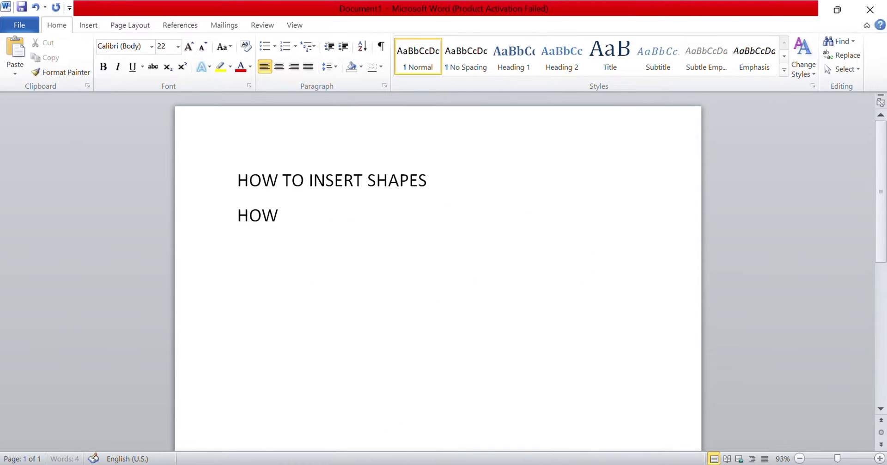
- Type the topic line 'TO CHANGE THE SHAPE COLOR, OUTLINE AND EFFECTS'
type("TO CHANGE THE SHAPE")
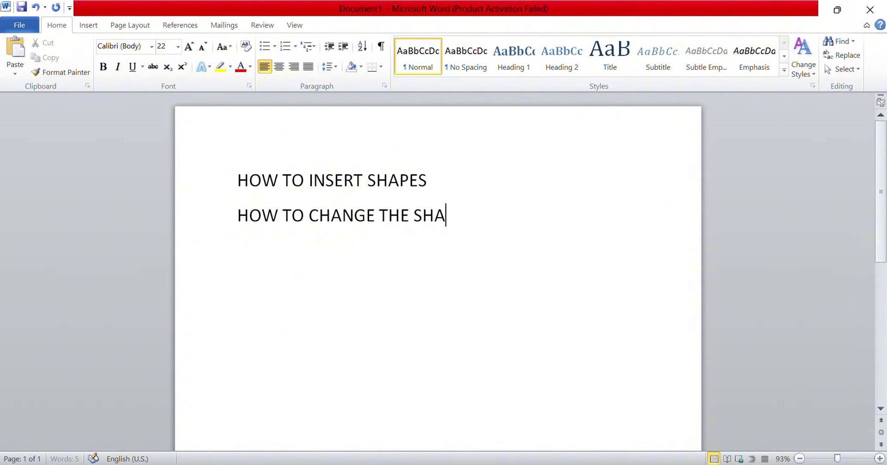
key("BackSpace")
type("PE COLOR, OUTLINE AND EG")
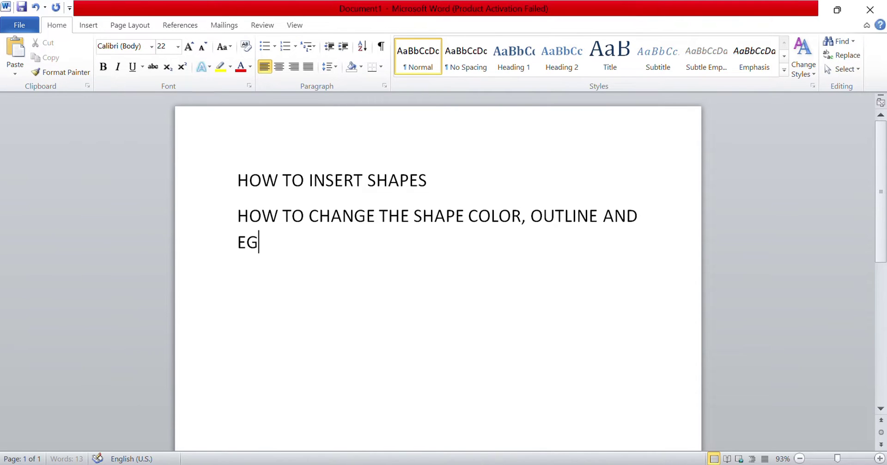
key("BackSpace")
type("FFECTS")
key("Return")
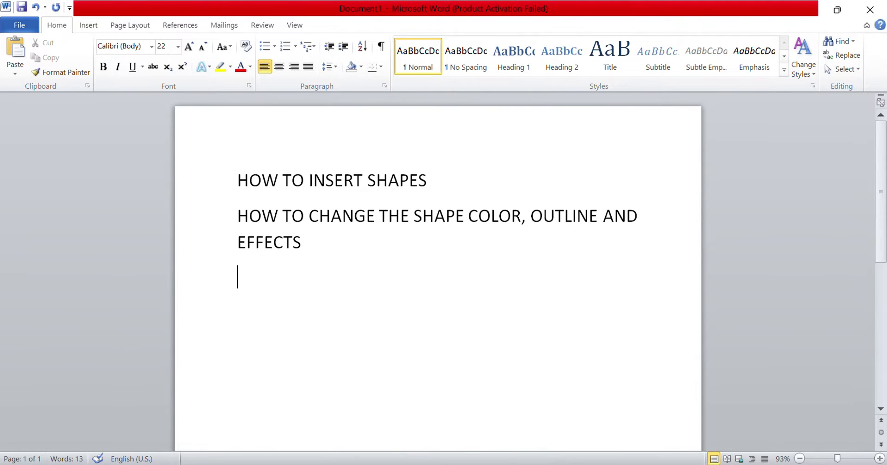
- Type the next topic line 'HOW TO PLACE SHAPES BEHIND TEXT AND OTHER OBJECTS'
type("HOWW")
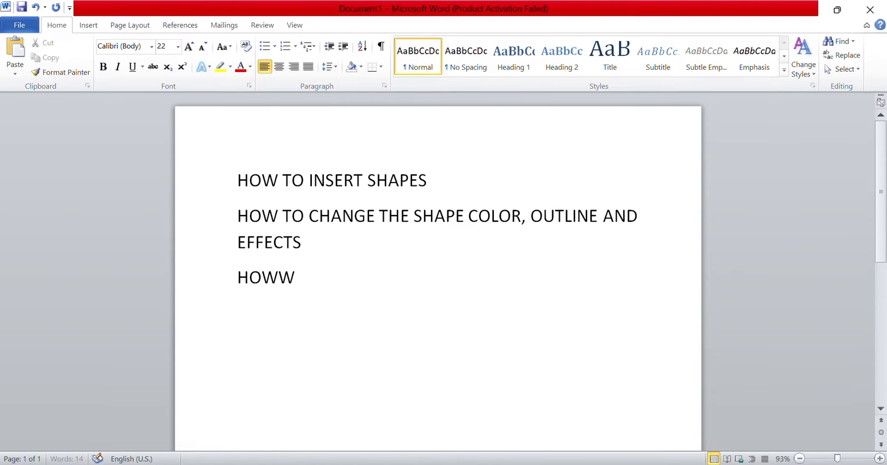
key("BackSpace")
type("TO PLACE SHAPES BEHIND TEXT AND P")
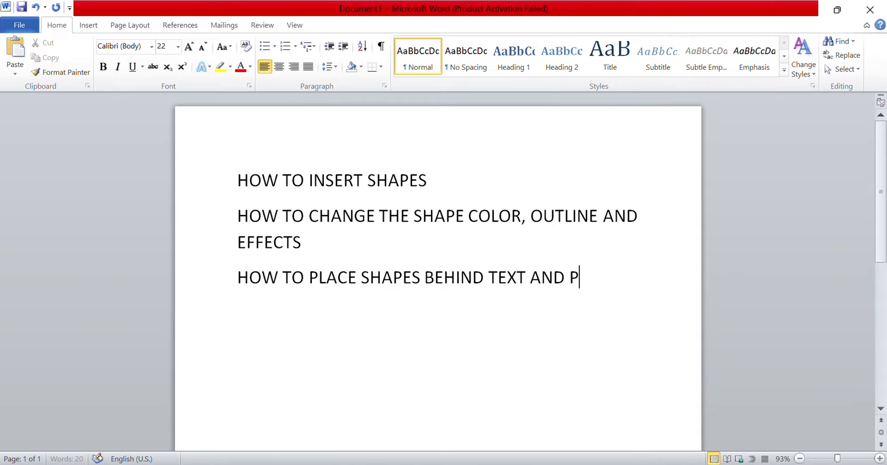
key("BackSpace")
type("T")
key("BackSpace")
type("OTHER OBJECTS")
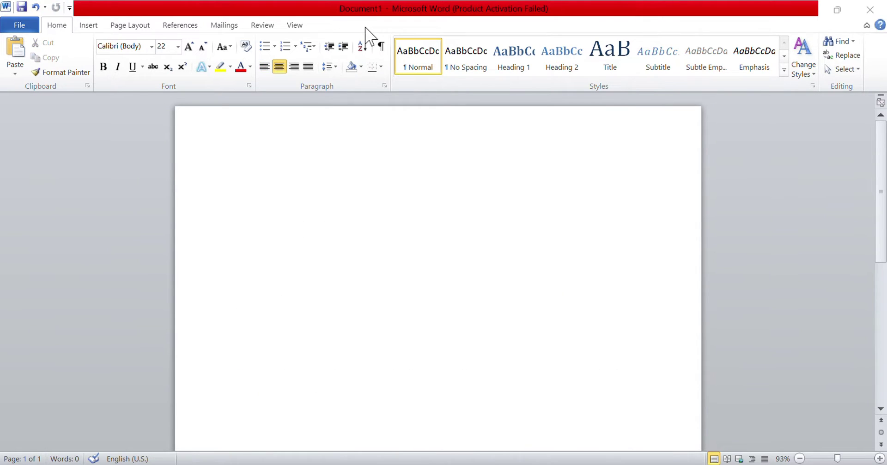
- Pick the Right Triangle from Basic Shapes in the Insert tab's Shapes gallery
left_click(92, 28)
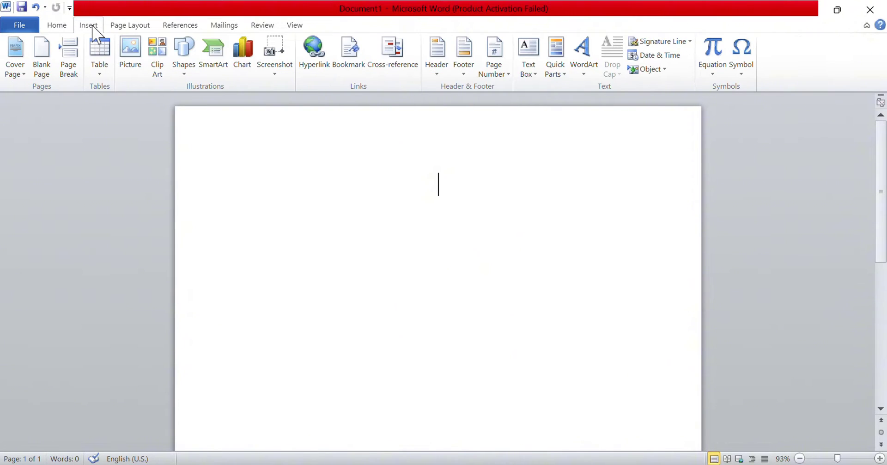
left_click(189, 70)
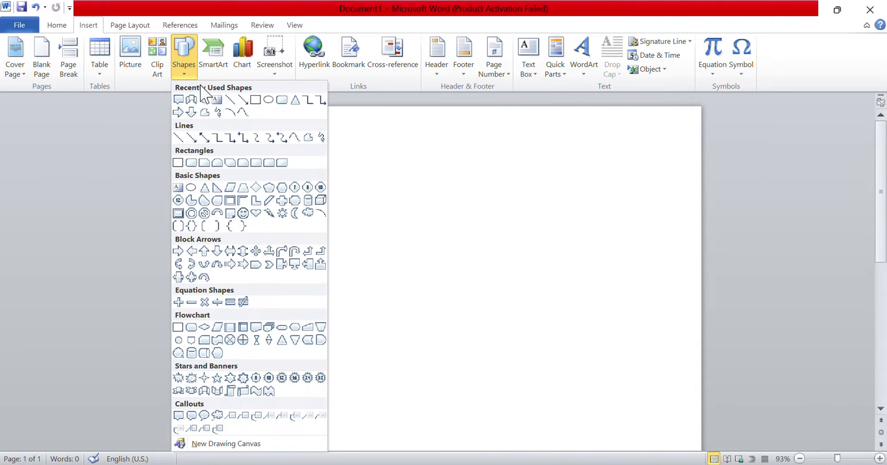
left_click(216, 186)
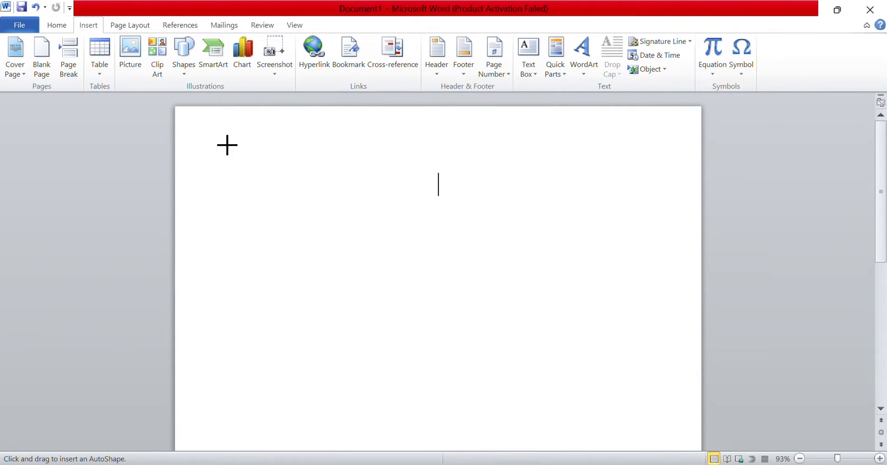
- Draw a right triangle near the top left, widened to about 7.68 cm by 5.84 cm
mouse_move(227, 144)
left_mouse_down()
mouse_move(297, 226)
mouse_move(337, 303)
mouse_move(358, 287)
left_mouse_up()
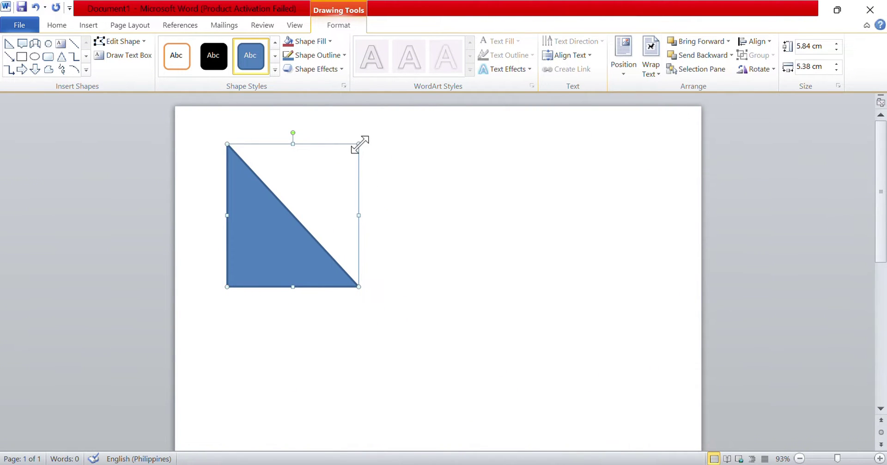
left_click_drag(359, 144, 415, 143)
left_click(499, 246)
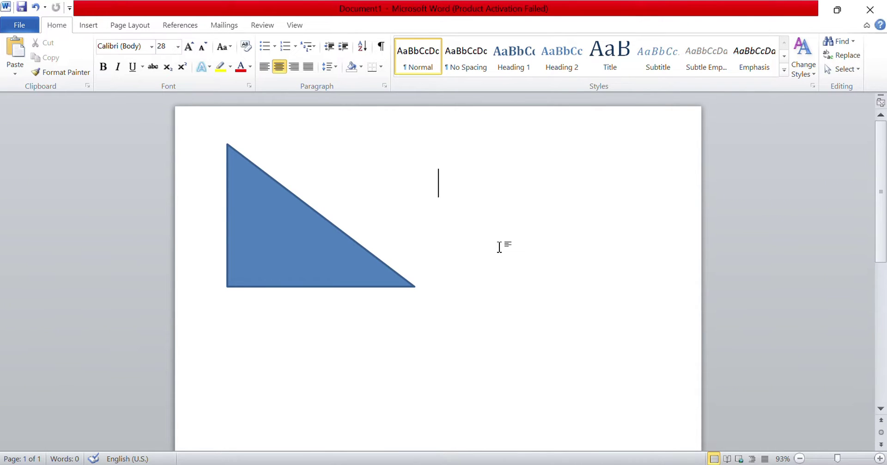
left_click(320, 252)
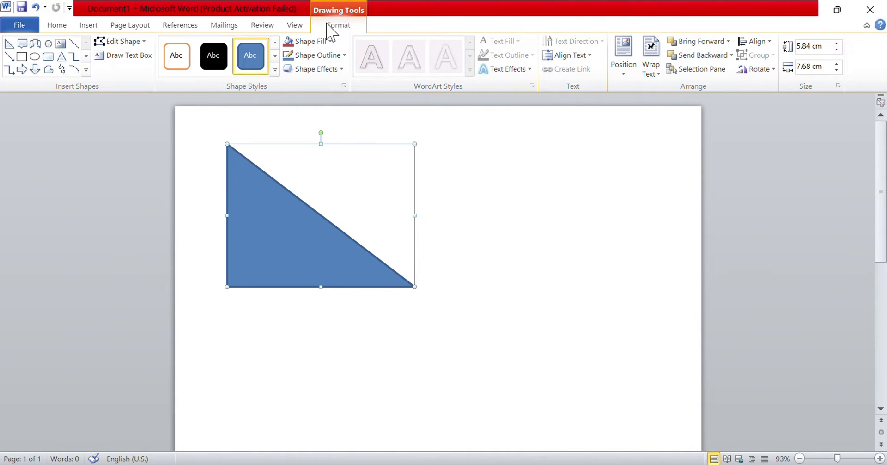
- Fill the triangle with the standard red colour instead of blue
left_click(316, 49)
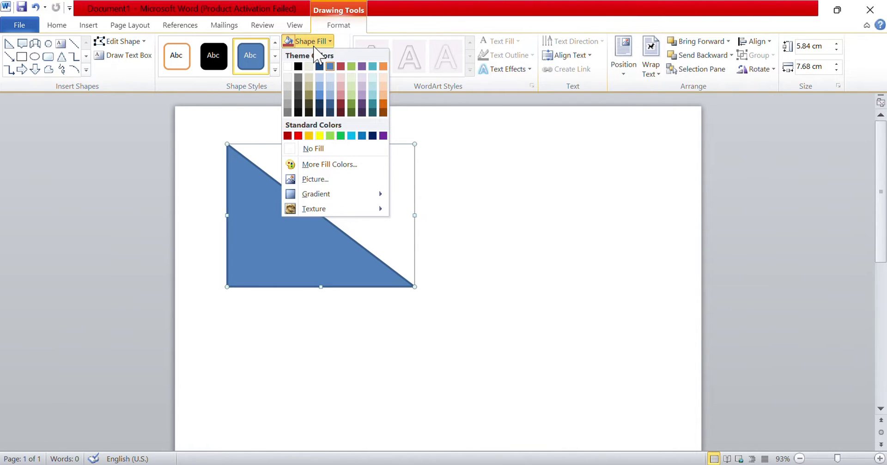
left_click(331, 165)
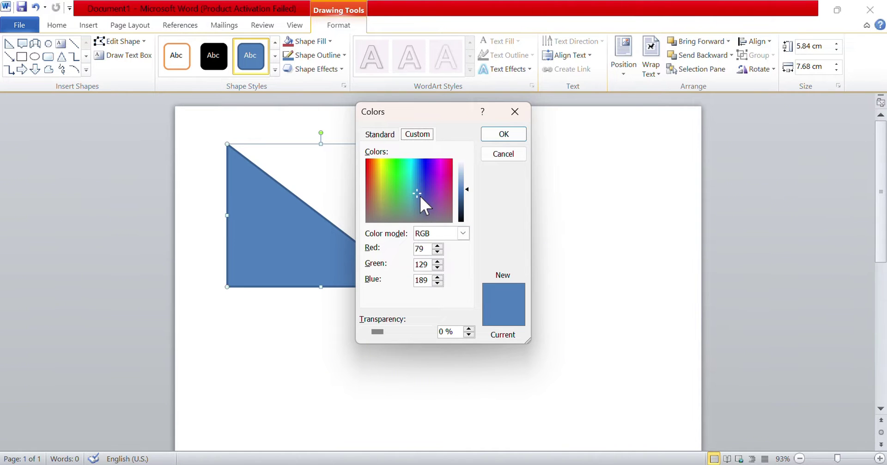
left_click(515, 112)
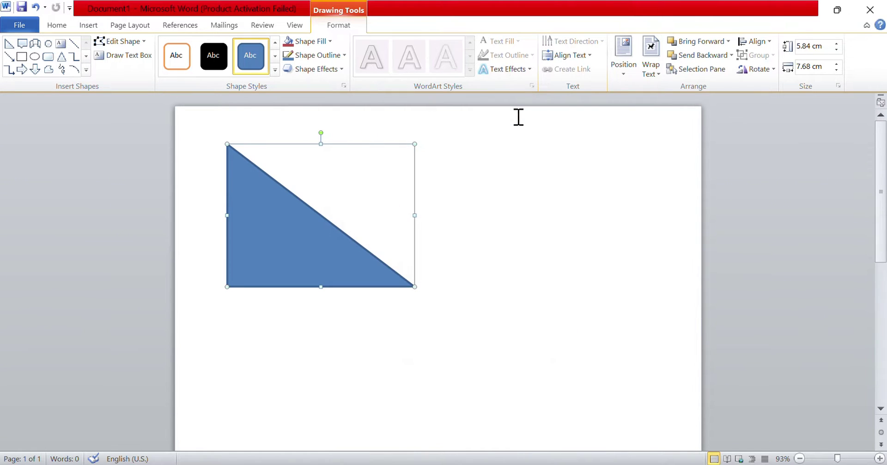
left_click(314, 43)
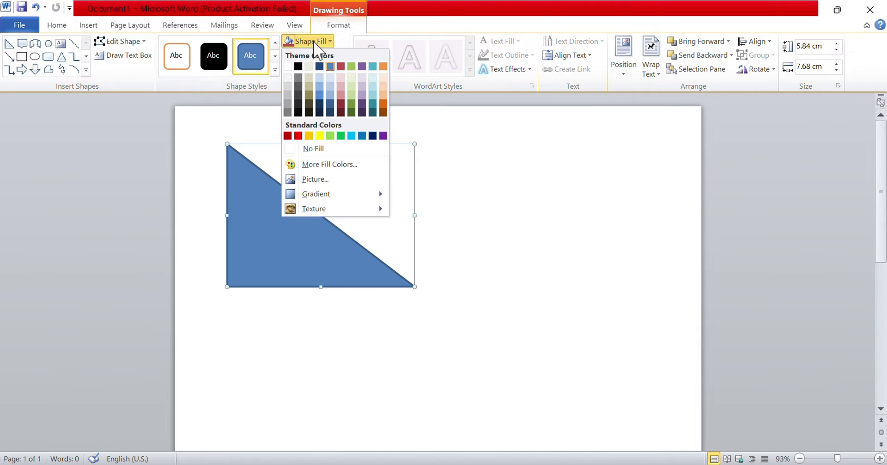
left_click(298, 136)
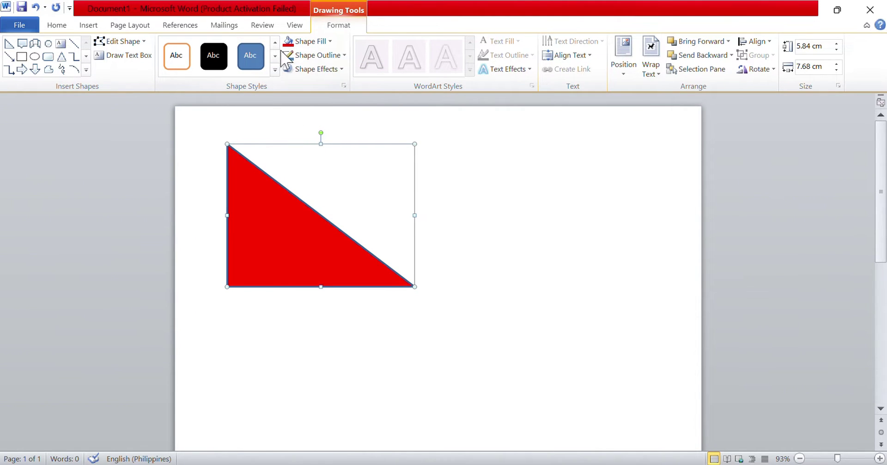
- Set the red triangle's outline weight to 3 pt
left_click(319, 55)
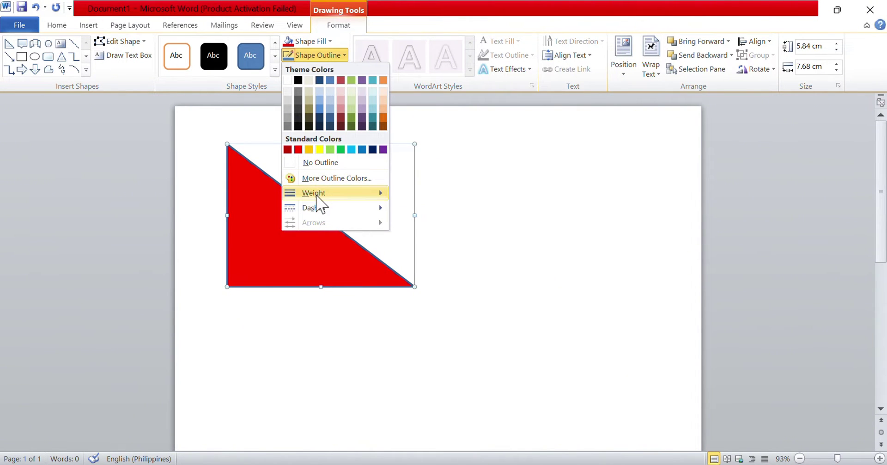
mouse_move(316, 198)
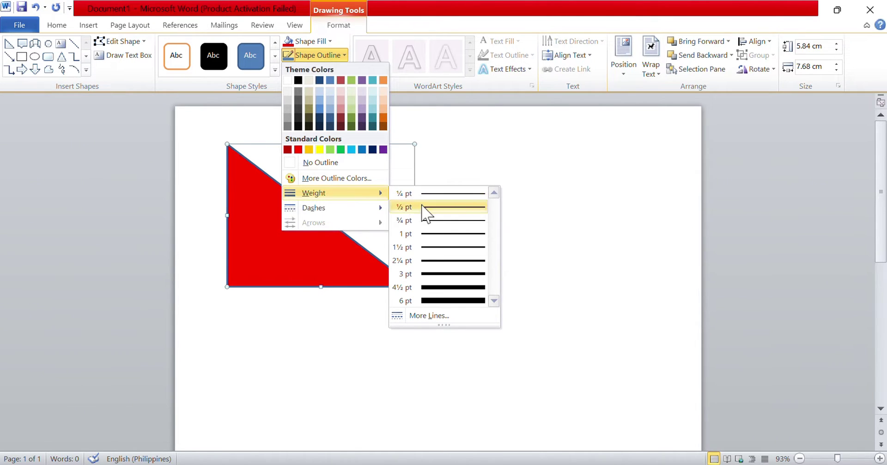
left_click(456, 274)
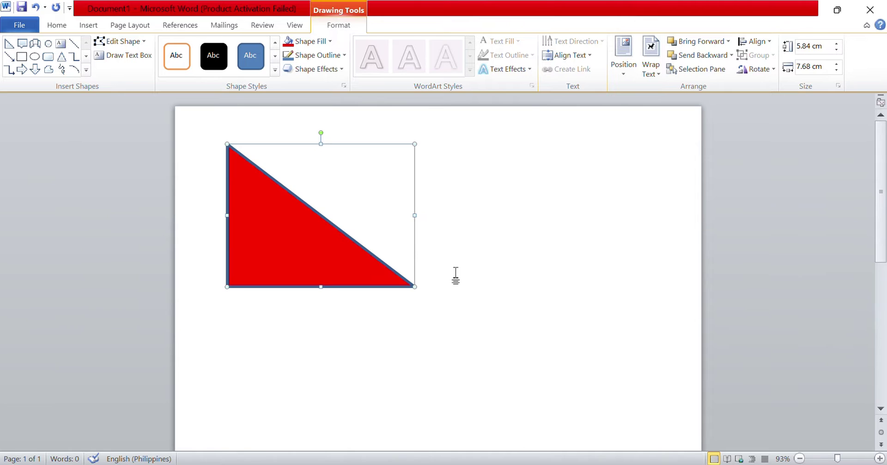
left_click(312, 70)
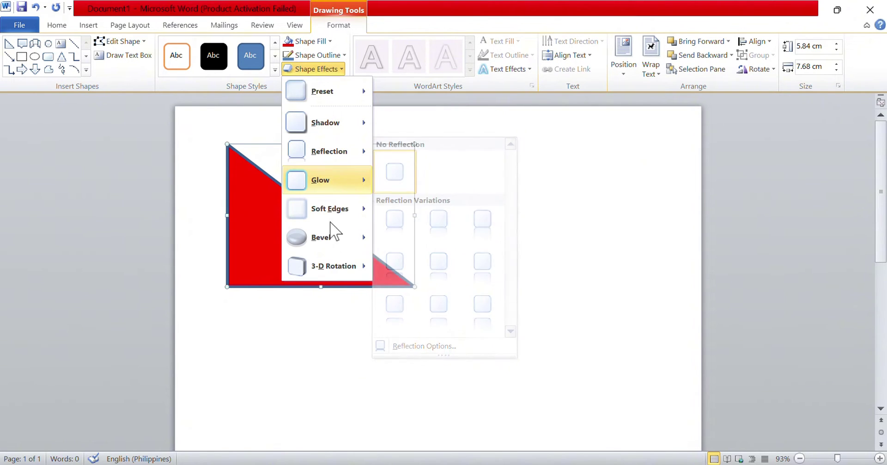
- Apply the first Reflection Variation to the red triangle
mouse_move(331, 157)
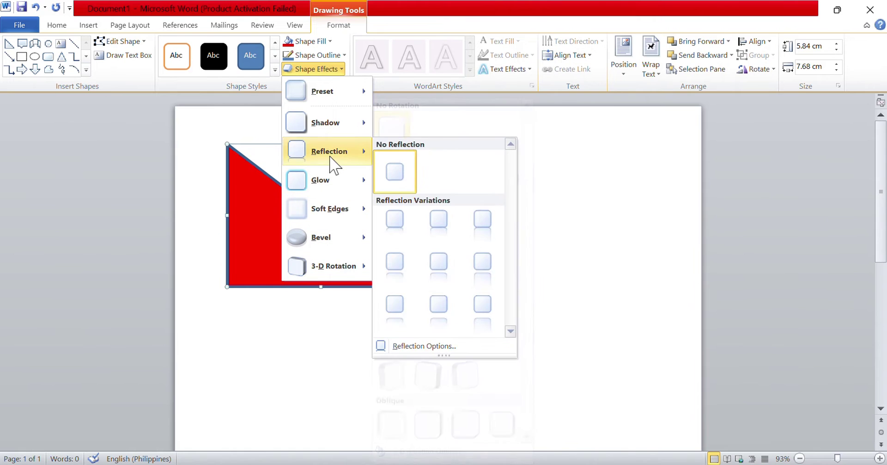
mouse_move(314, 99)
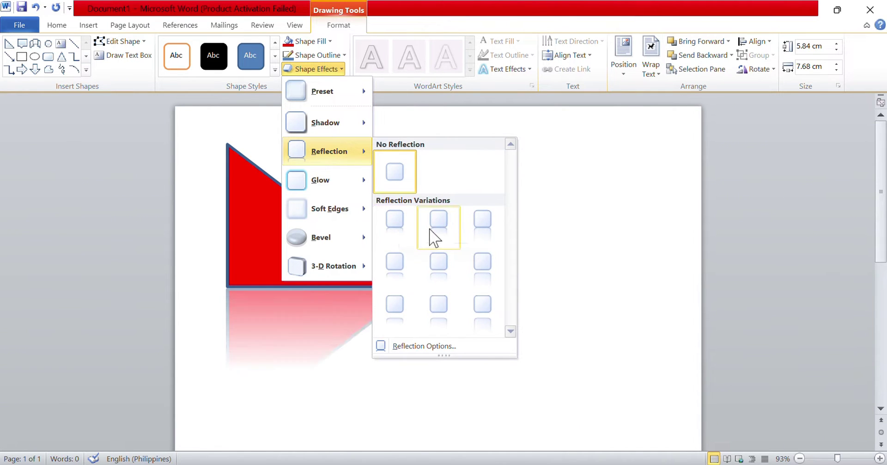
left_click(396, 226)
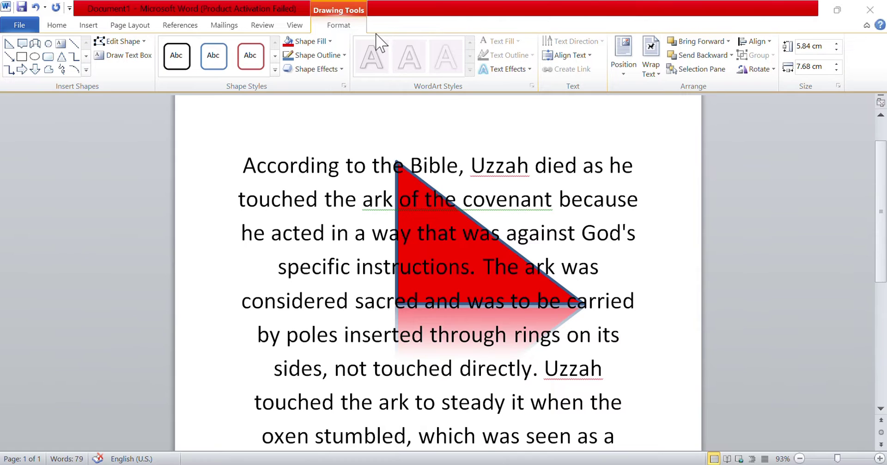
- Select the red triangle lying over the centered ark of the covenant paragraph
left_click(431, 214)
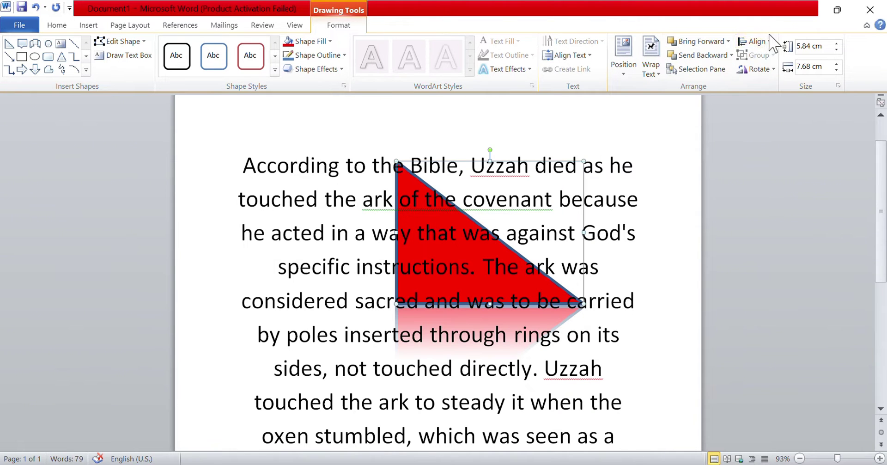
- Send the red triangle behind the paragraph using Send Behind Text
left_click(728, 55)
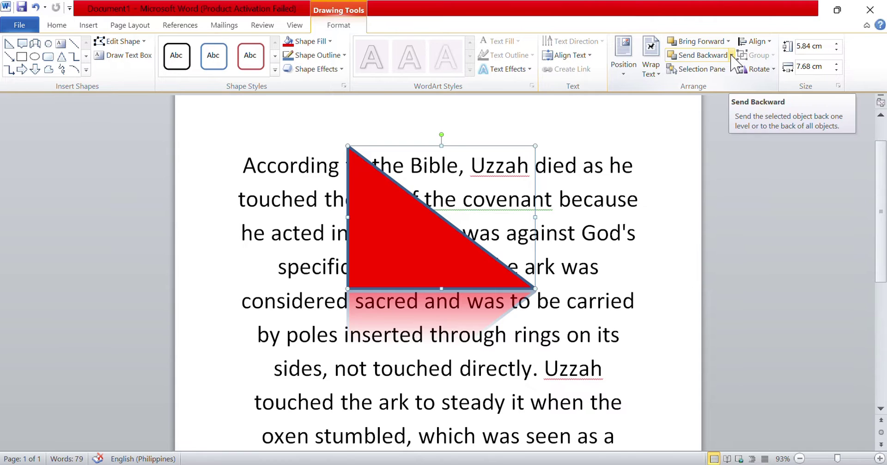
left_click(732, 55)
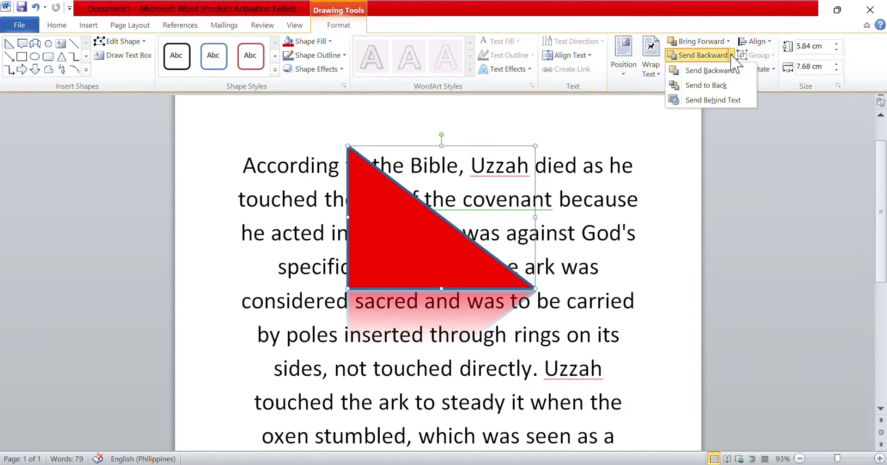
left_click(710, 101)
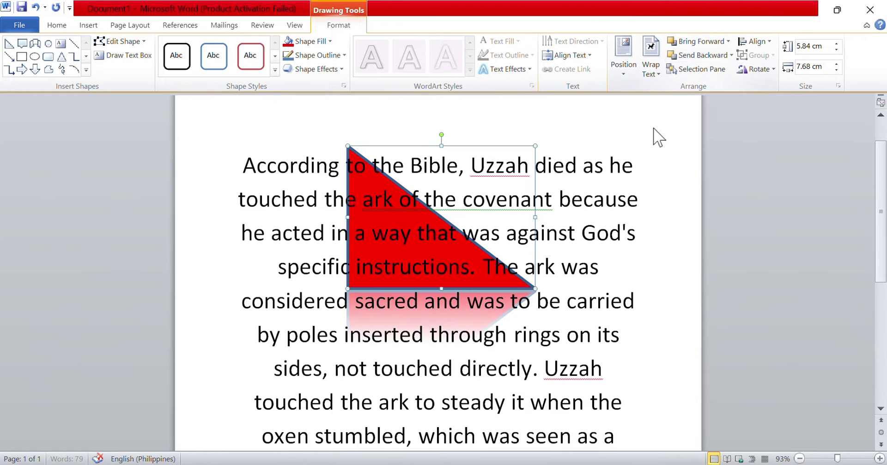
- Select Right Triangle 6 in the Page Layout Selection Pane
key("Escape")
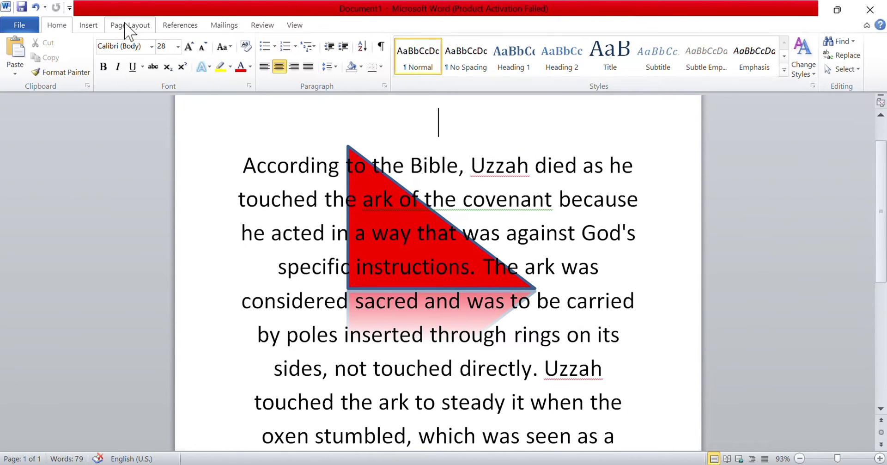
left_click(126, 26)
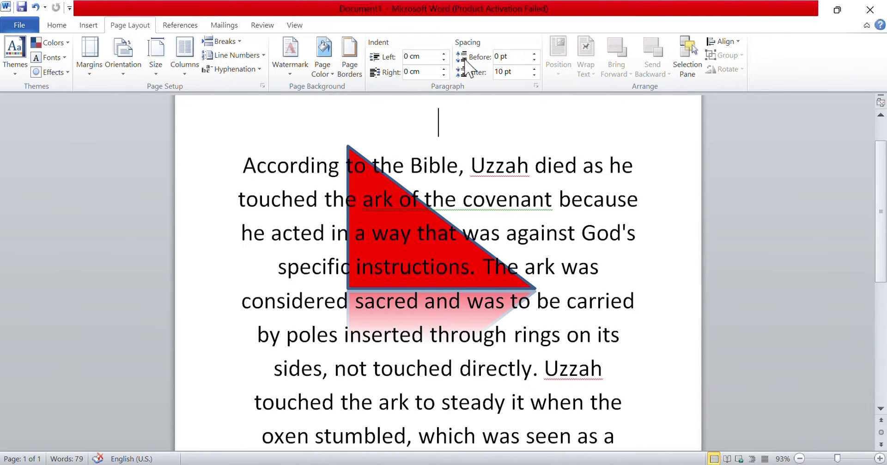
left_click(688, 74)
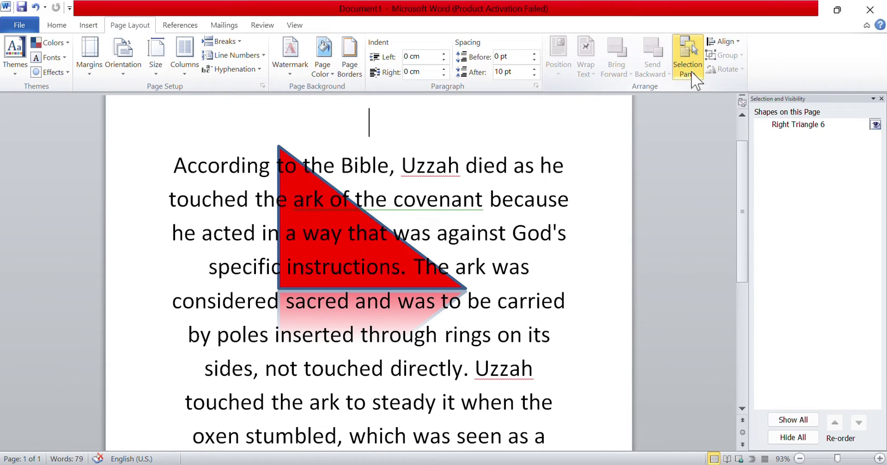
left_click(790, 128)
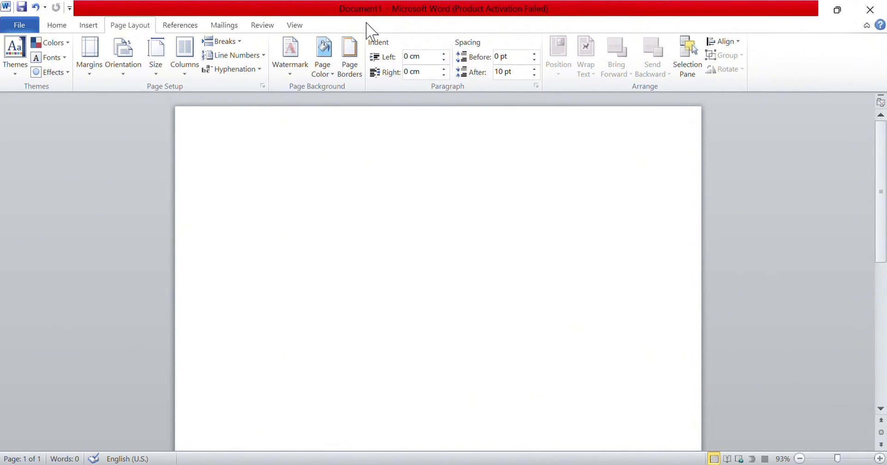
scroll(369, 29, "up", 2)
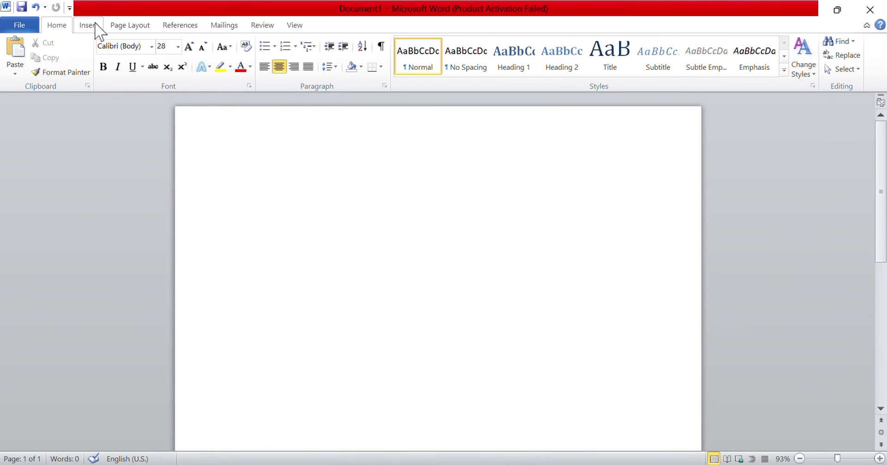
- Open the Choose a SmartArt Graphic dialog from the Insert tab's SmartArt command
left_click(88, 25)
left_click(96, 25)
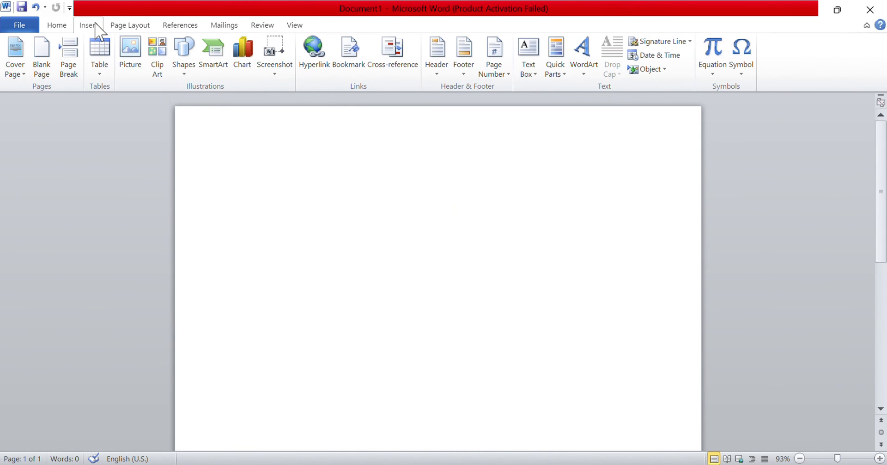
left_click(214, 69)
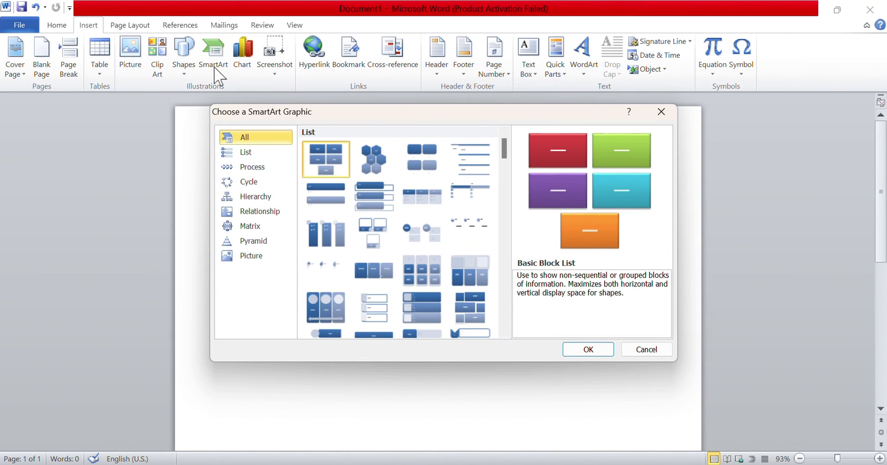
- Browse the List, Process, Cycle, Hierarchy, Relationship, Matrix, Pyramid and Picture layouts, then return to All
left_click(264, 157)
left_click(259, 170)
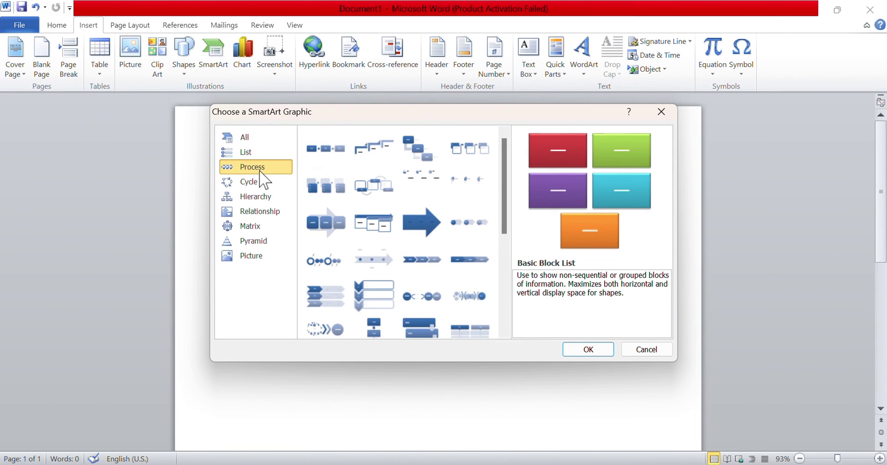
left_click(260, 182)
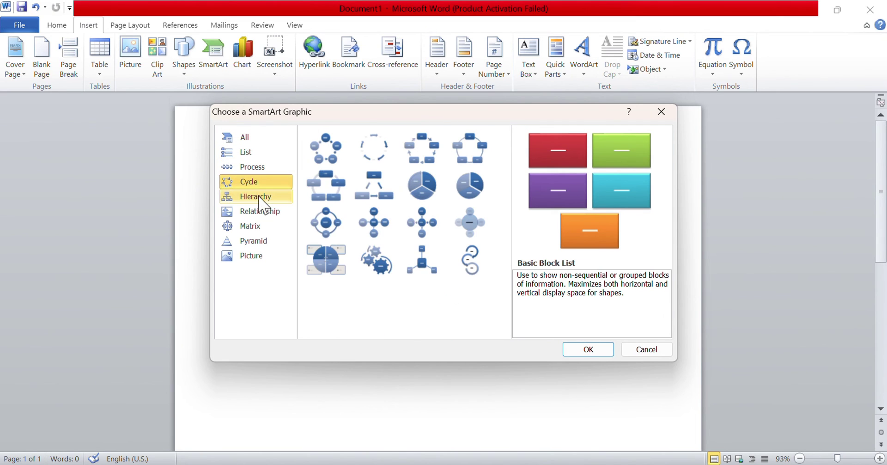
left_click(259, 198)
left_click(260, 211)
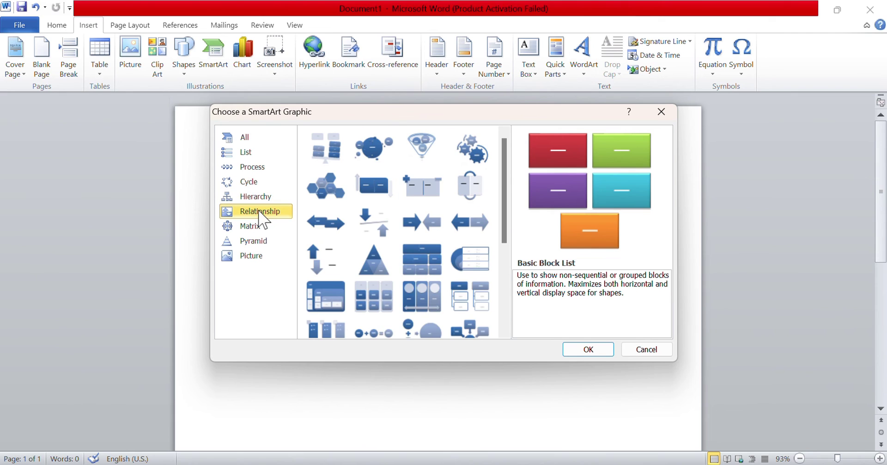
left_click(259, 226)
left_click(259, 242)
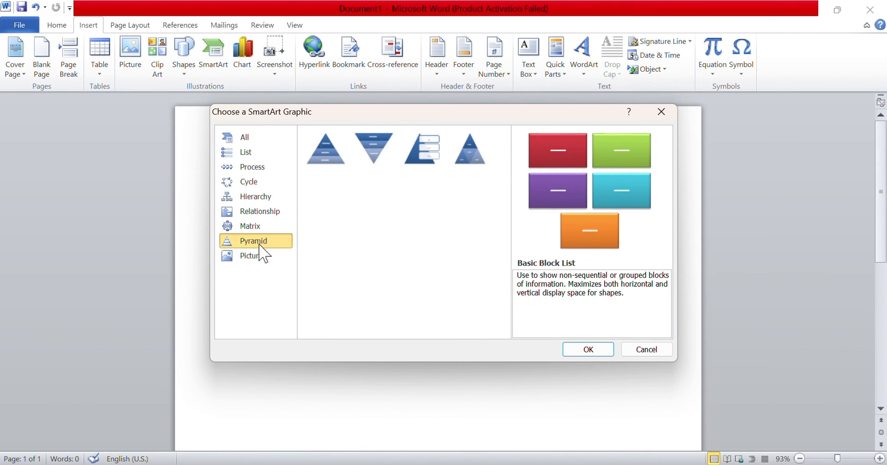
left_click(259, 255)
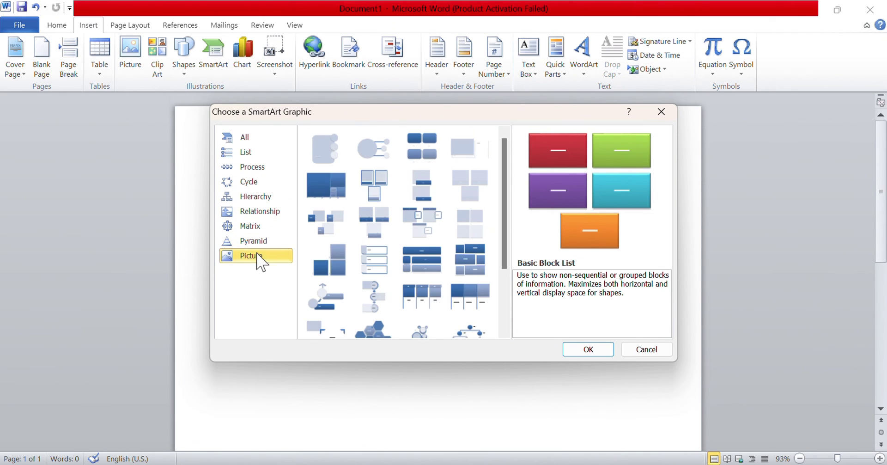
left_click(240, 138)
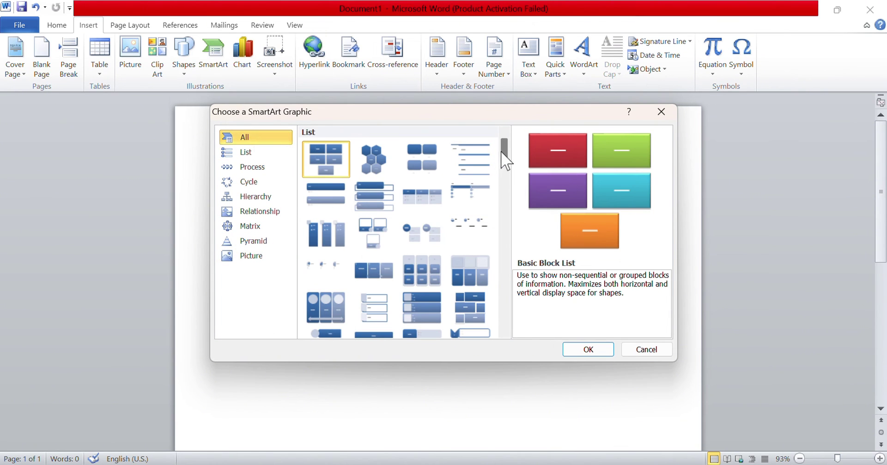
- Insert the Vertical Bending Process SmartArt layout
scroll(505, 150, "down", 1)
left_click_drag(502, 156, 507, 203)
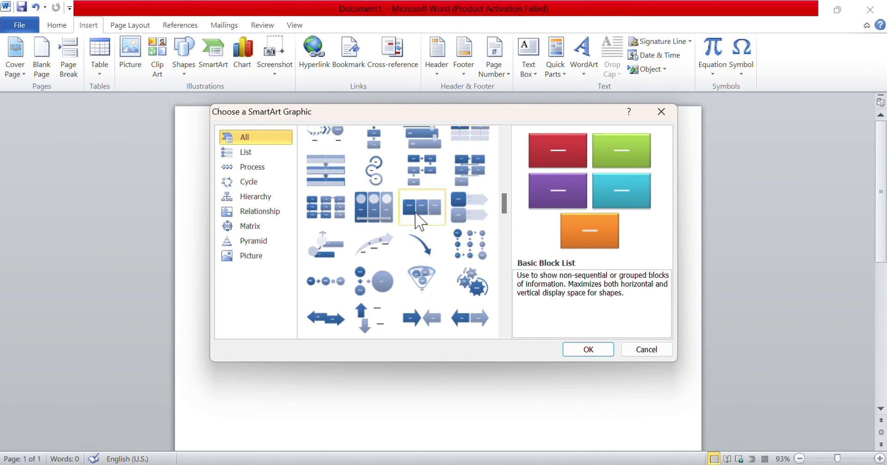
left_click(331, 216)
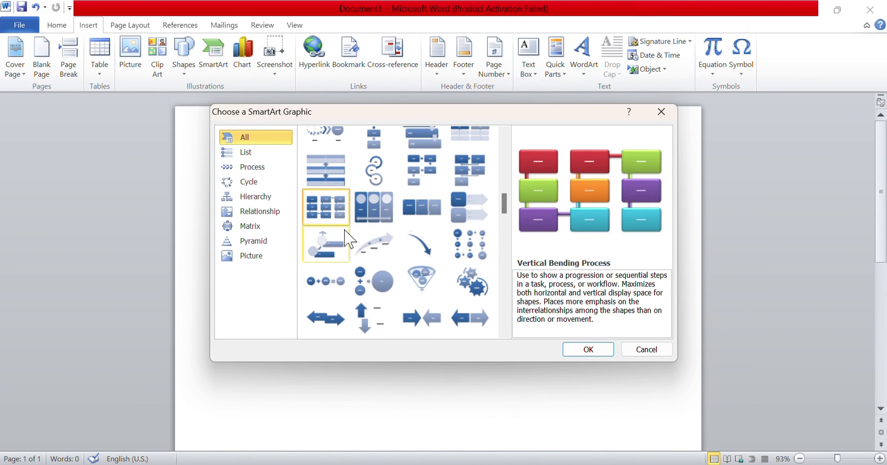
left_click(590, 349)
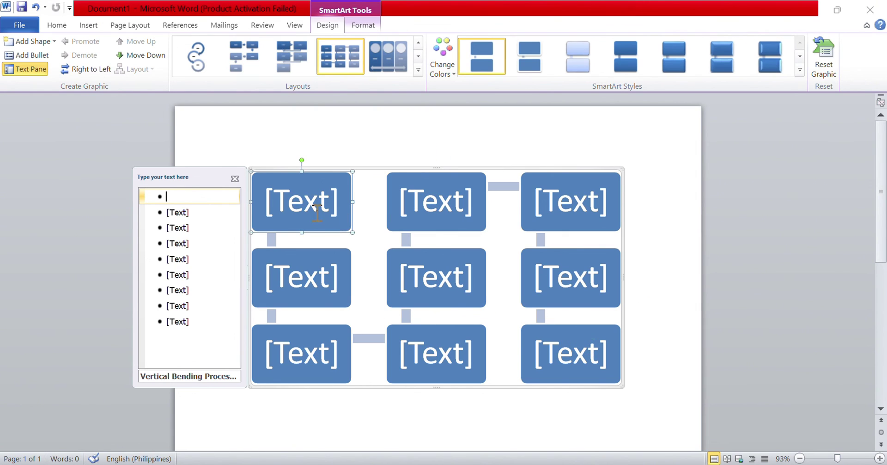
- Label the first SmartArt box with a capital A, erasing the stray letters first
key("Caps_Lock")
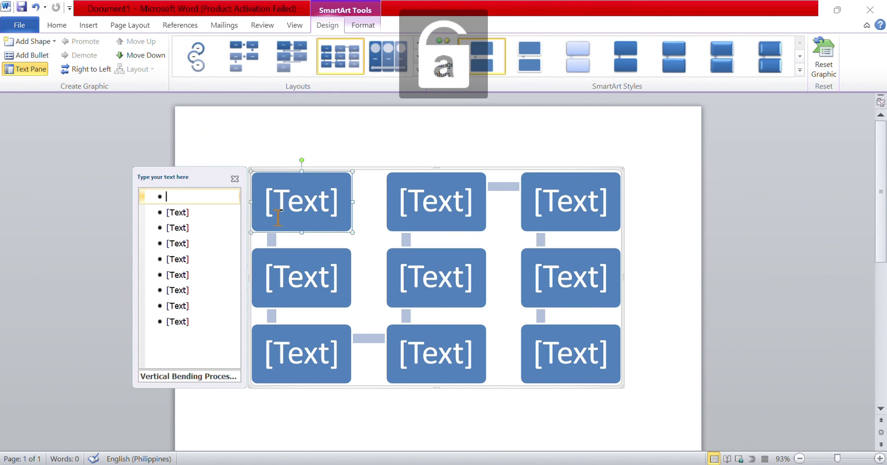
type("h")
key("Caps_Lock")
type("I")
key("BackSpace")
key("BackSpace")
key("Caps_Lock")
type("a")
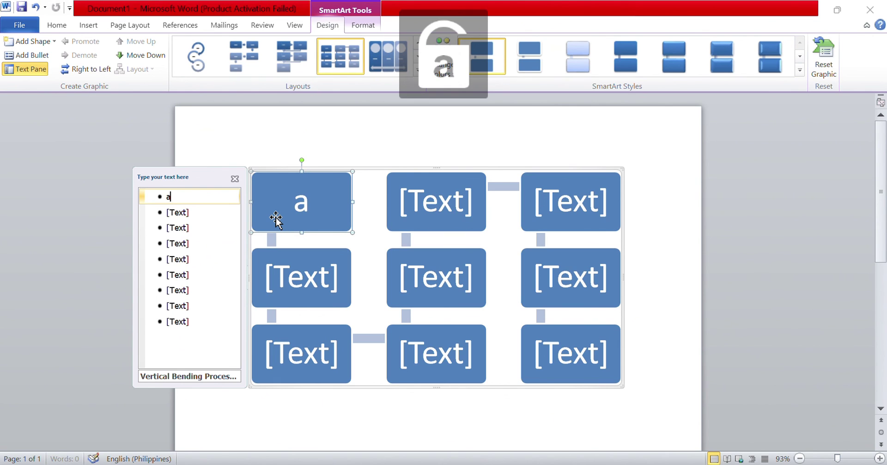
key("BackSpace")
key("Caps_Lock")
type("A")
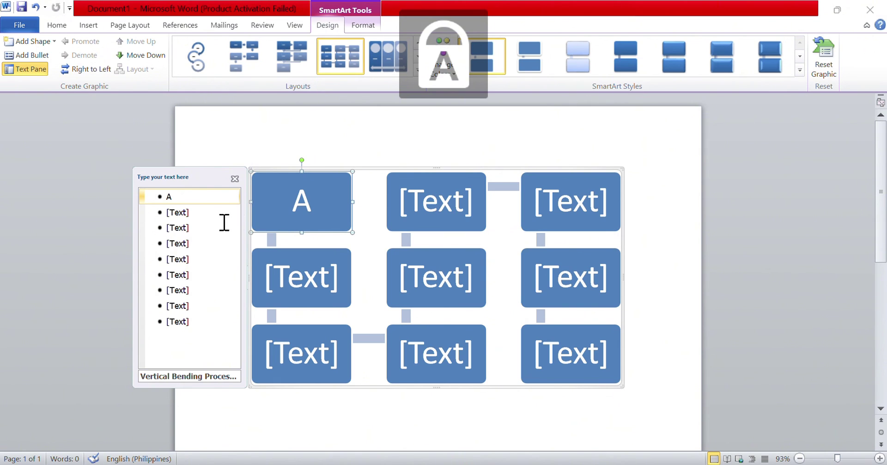
- Label the remaining eight boxes B, C, D, E, F, G, H and I
left_click(180, 215)
type("B")
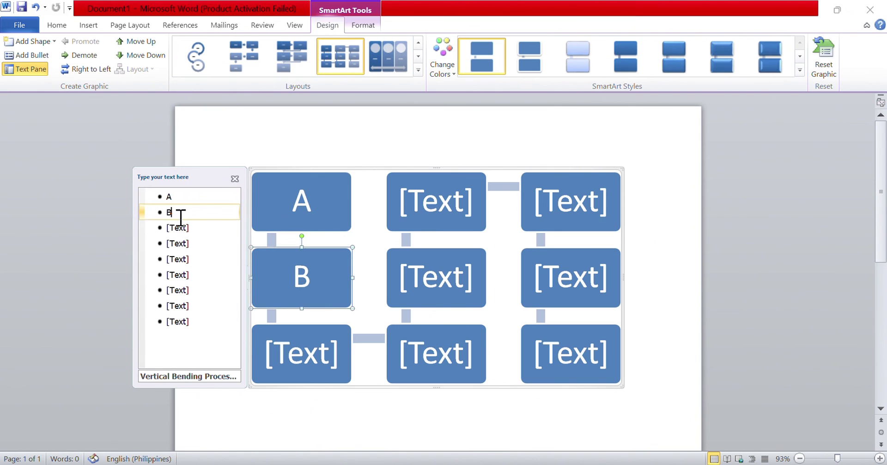
left_click(180, 227)
type("C")
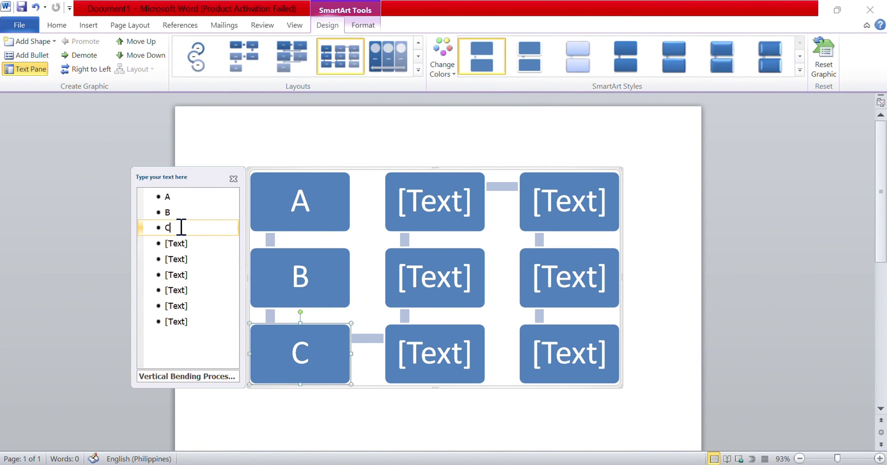
left_click(176, 242)
type("D")
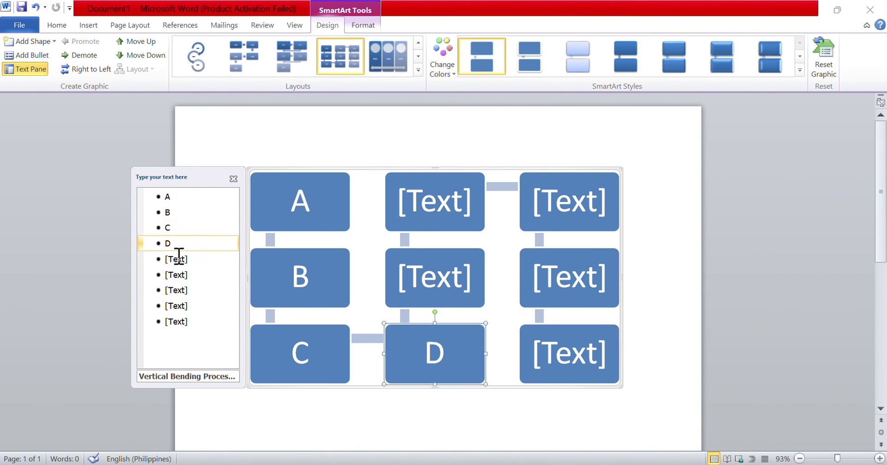
left_click(180, 259)
type("E")
left_click(181, 275)
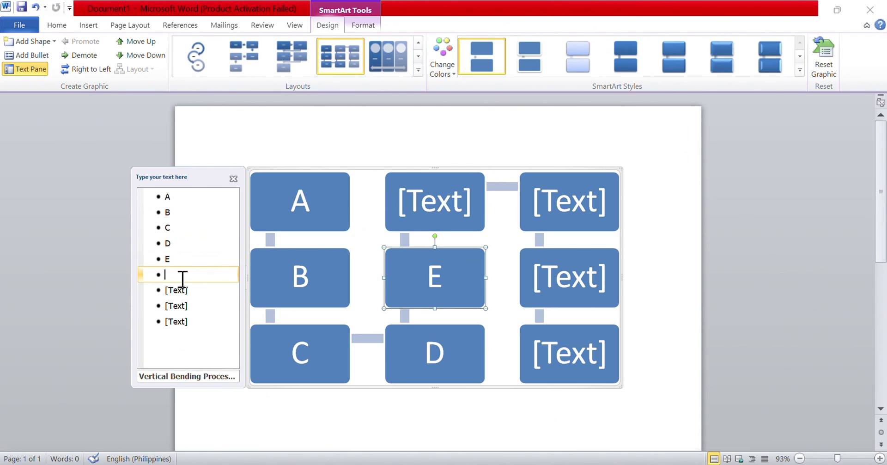
type("F")
left_click(183, 291)
type("G")
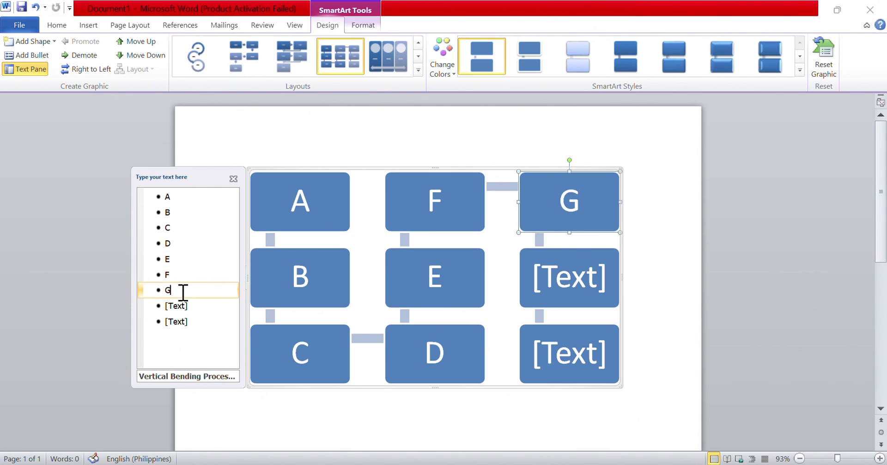
left_click(184, 306)
type("H")
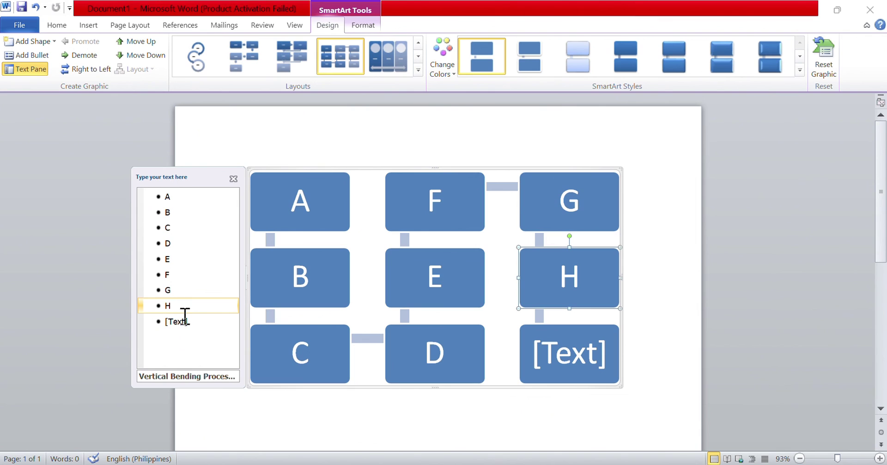
left_click(185, 321)
type("I")
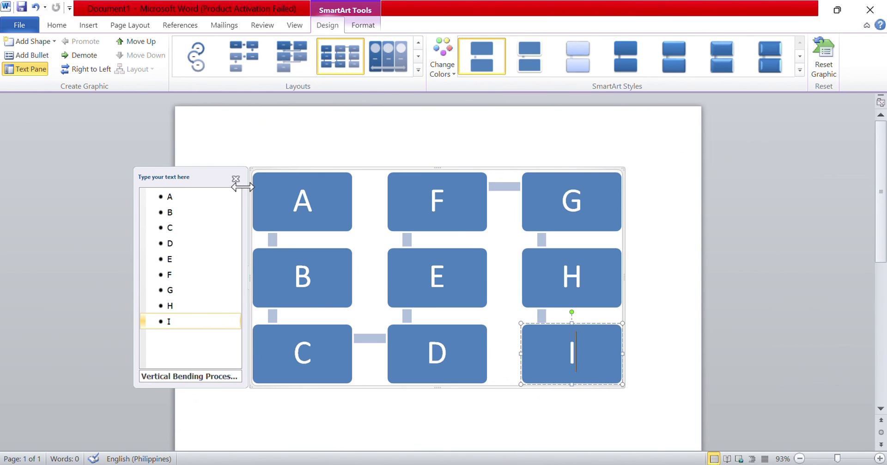
- Close the text pane and delete the whole lettered SmartArt graphic
left_click(236, 178)
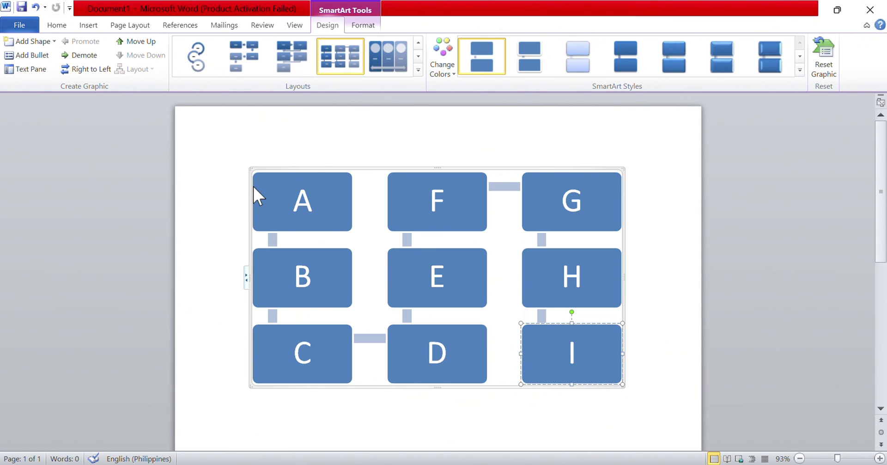
left_click(372, 243)
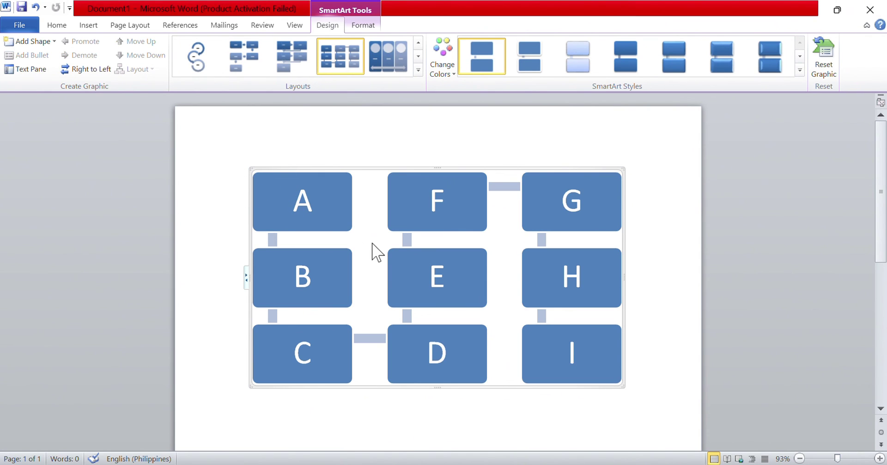
key("Delete")
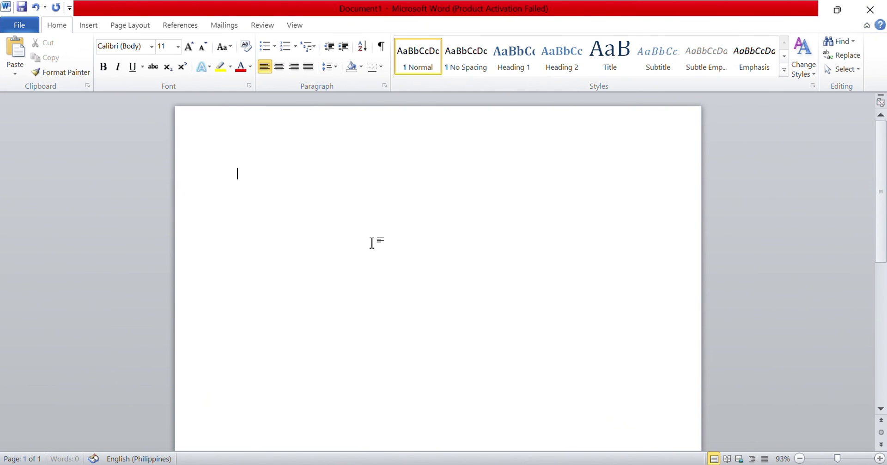